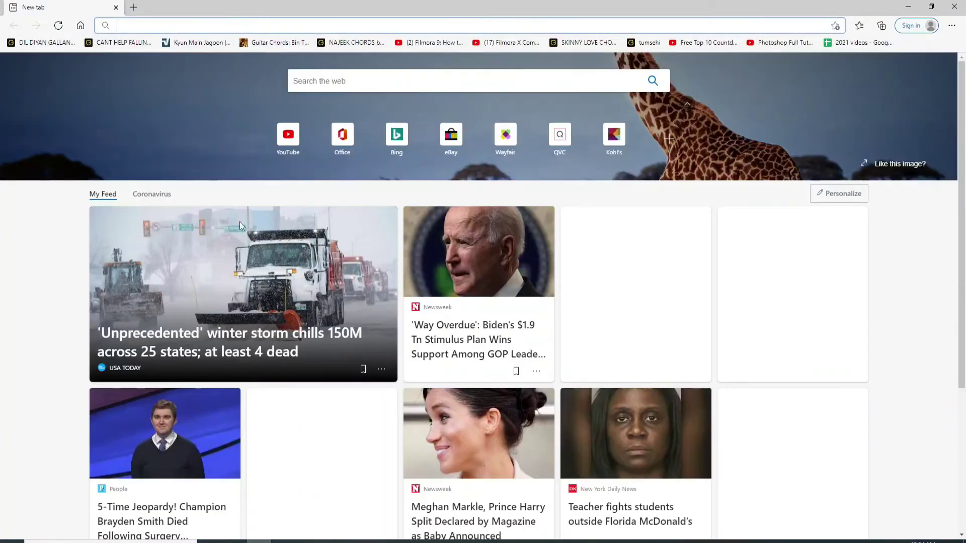
- Go to zoom.us in Microsoft Edge
click(208, 25)
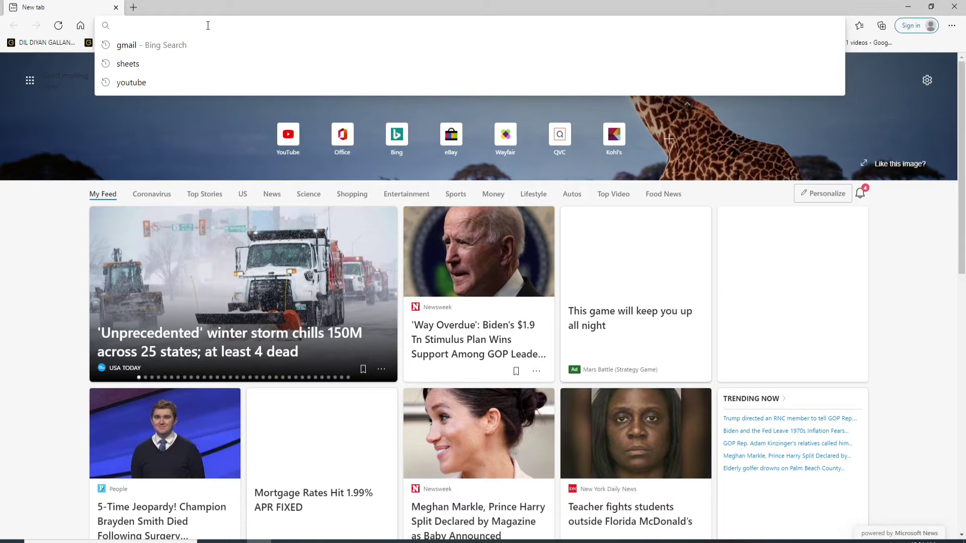
text(zoom.us)
key(Return)
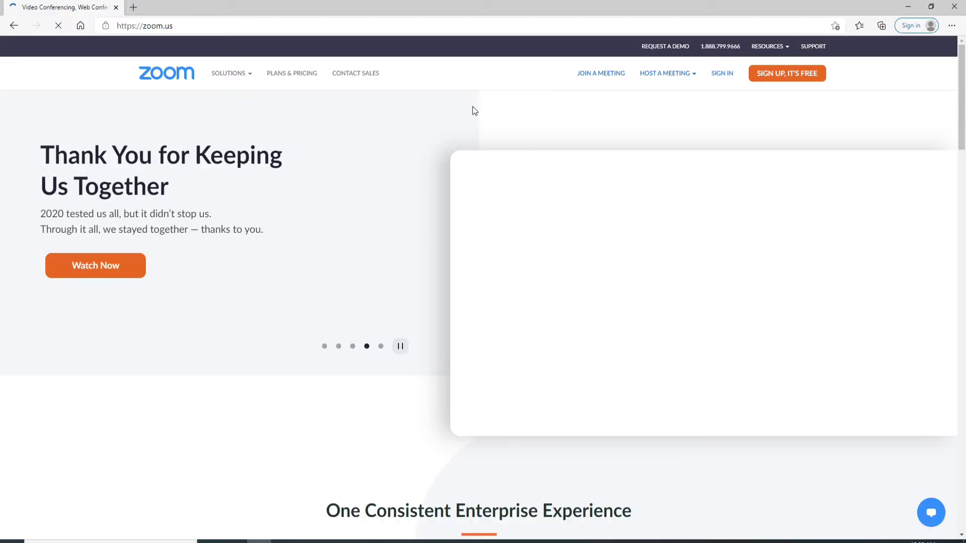
- Open Zoom's Sign In page and enter the account email address
click(723, 74)
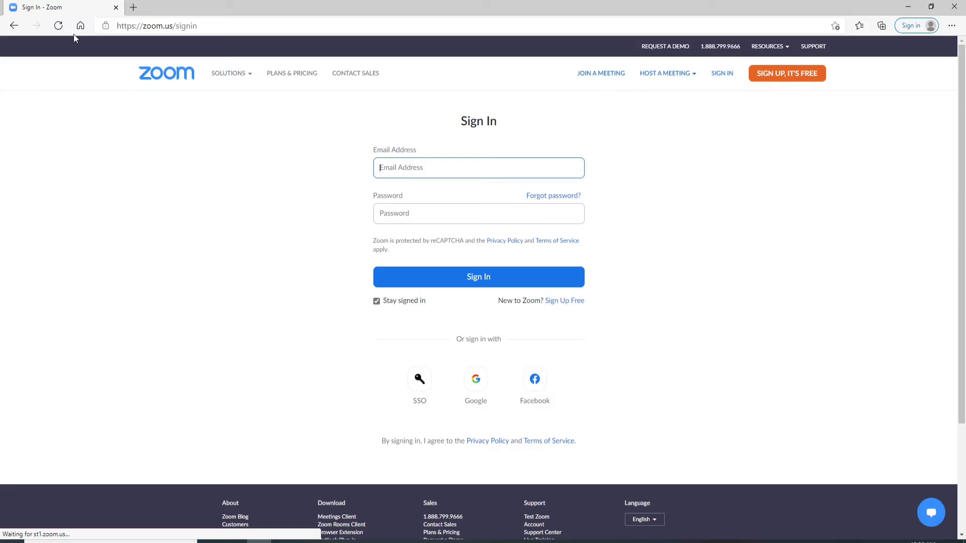
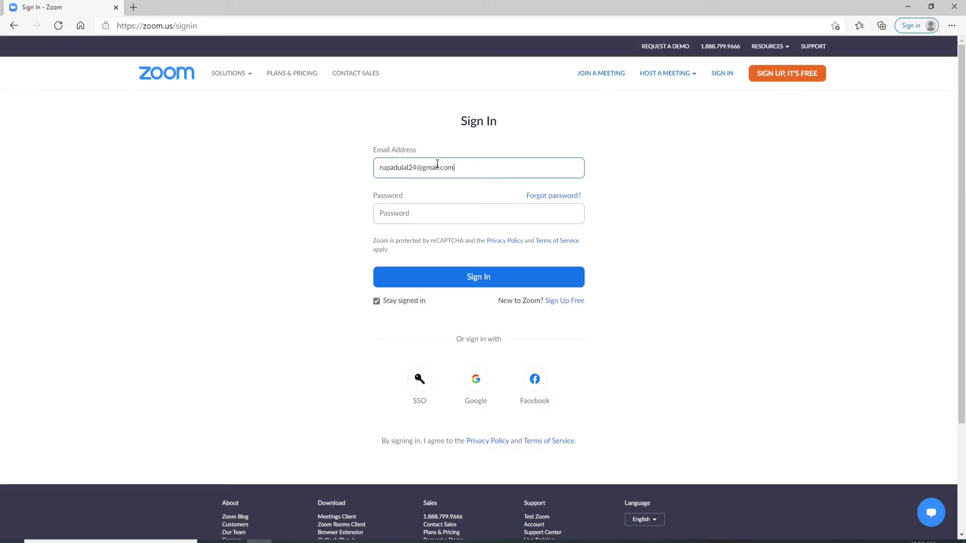
key(Tab)
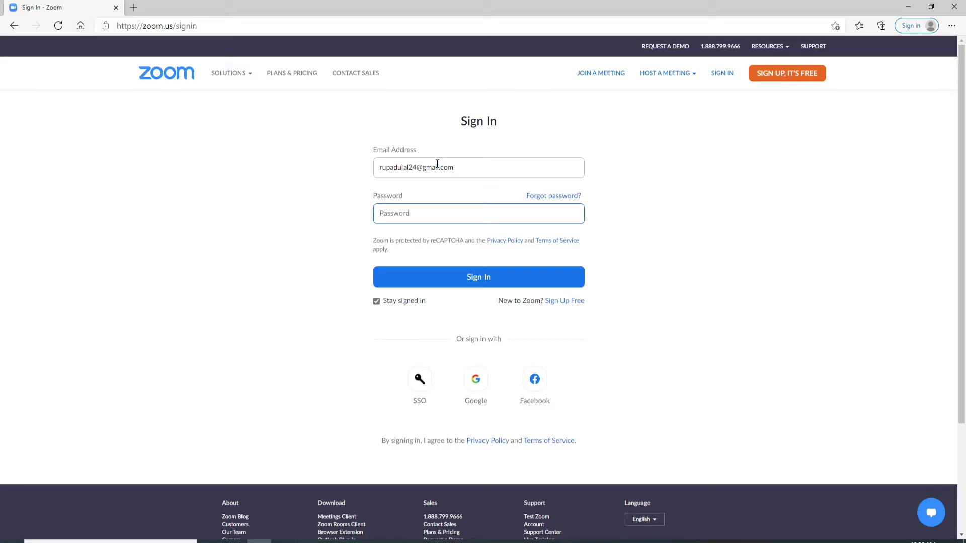
- Request a password reset and open Zoom's reset confirmation email in Gmail
click(550, 198)
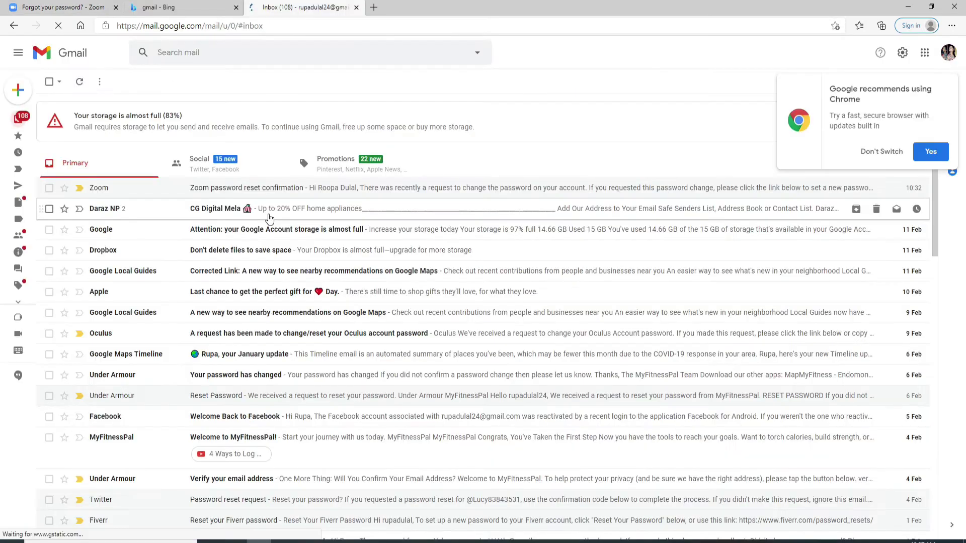
click(220, 189)
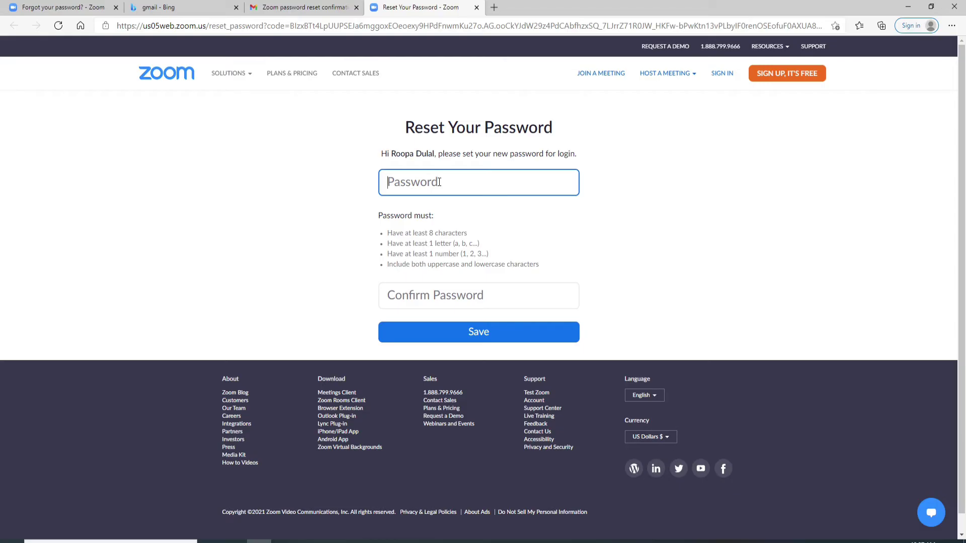
- Paste a first attempt at the new password, then erase it to start over
key(ctrl+v)
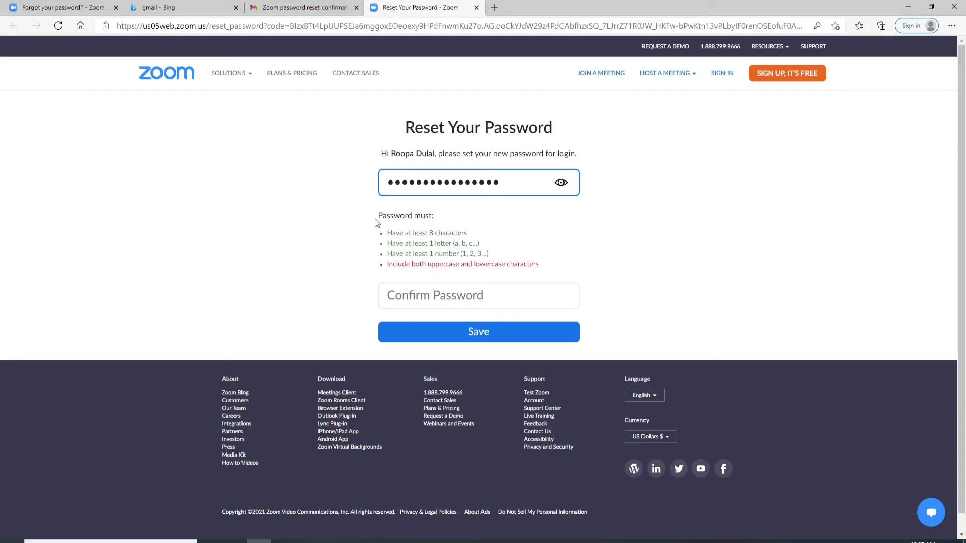
key(BackSpace)
key(BackSpace)
key(BackSpace)
key(BackSpace)
key(BackSpace)
key(BackSpace)
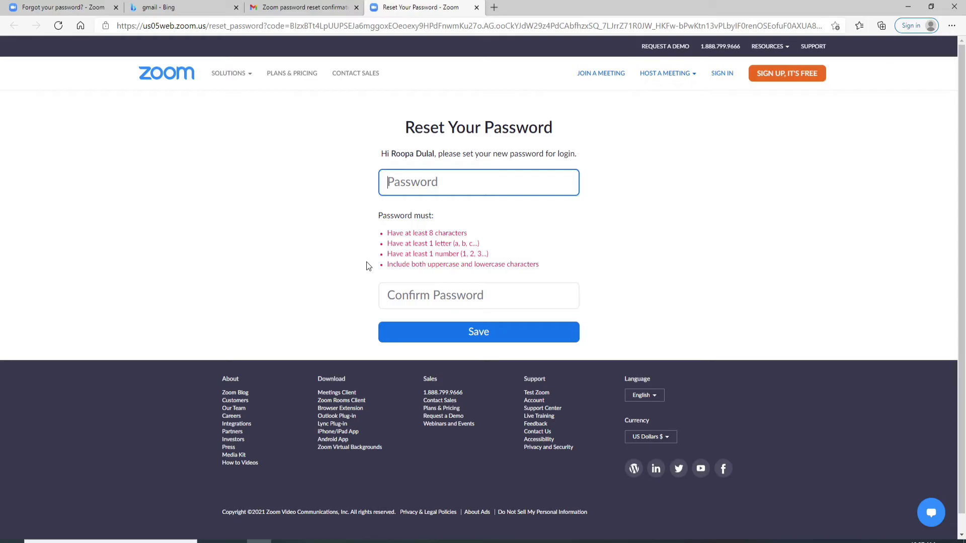
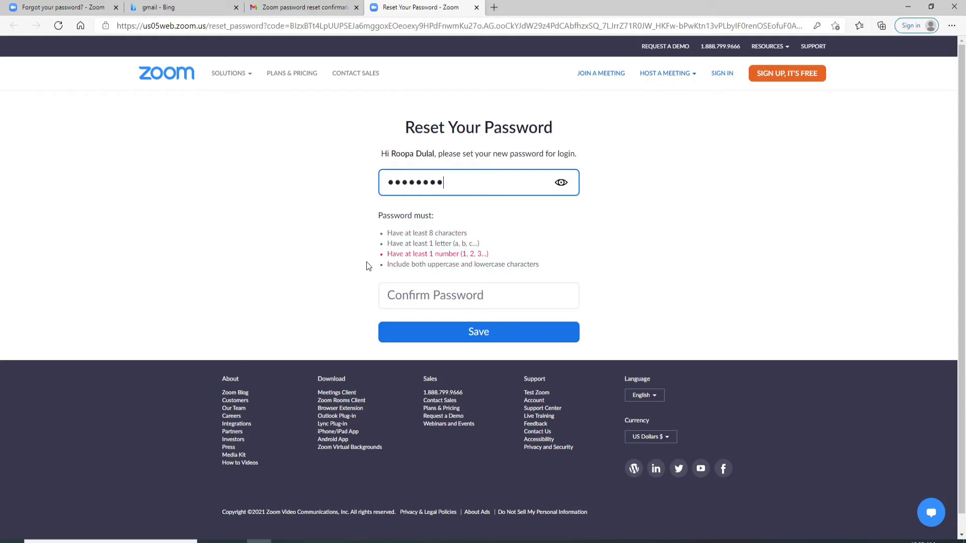
- Paste the same password into Confirm Password and save the change
click(446, 287)
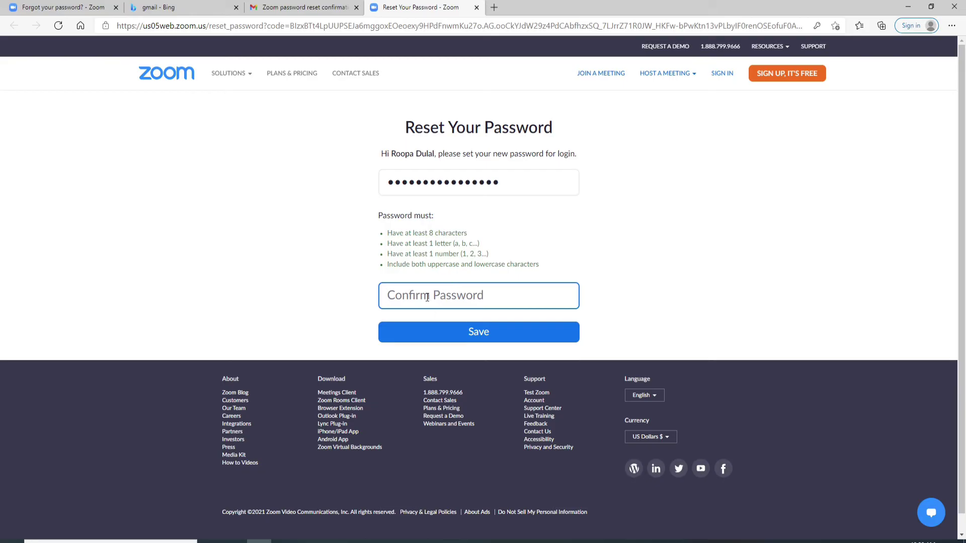
key(ctrl+v)
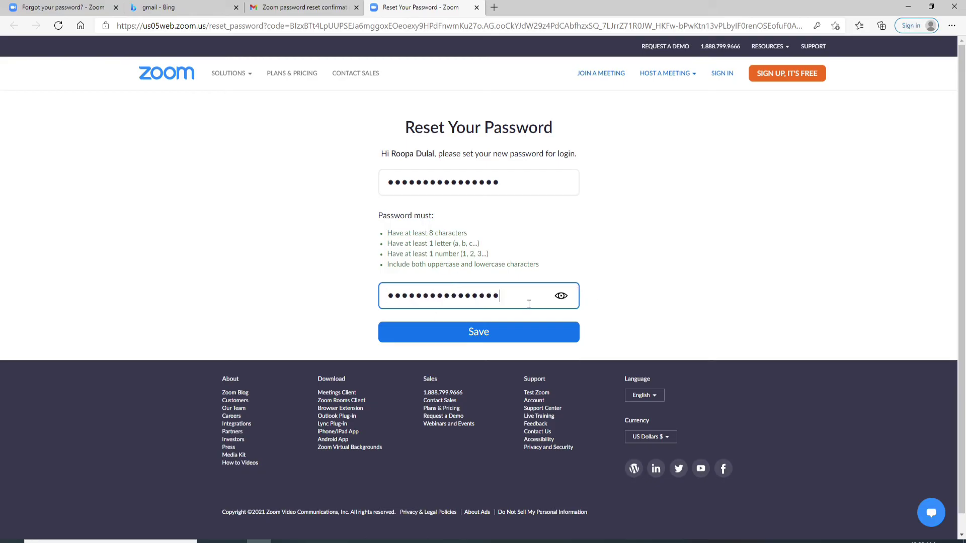
click(487, 334)
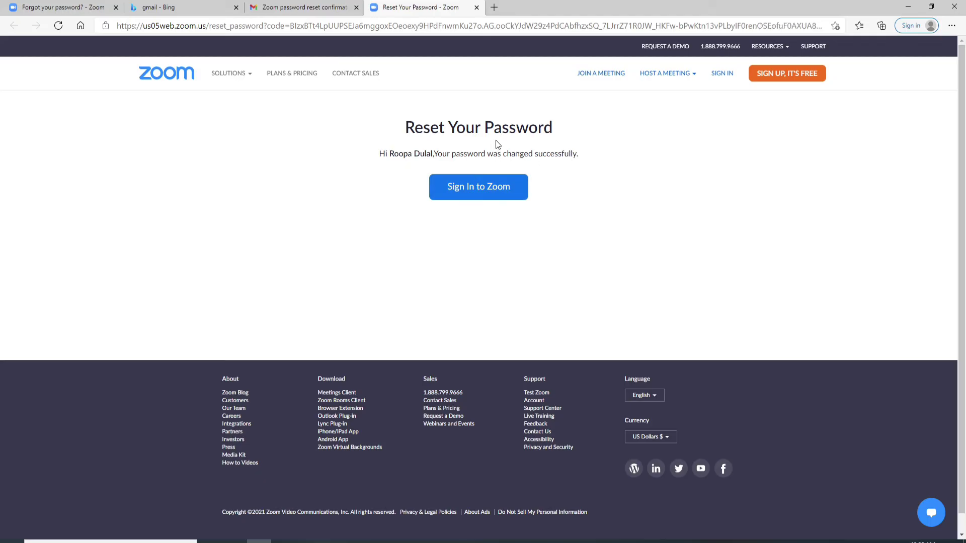
- Sign in to Zoom with the account email and the new password
click(479, 191)
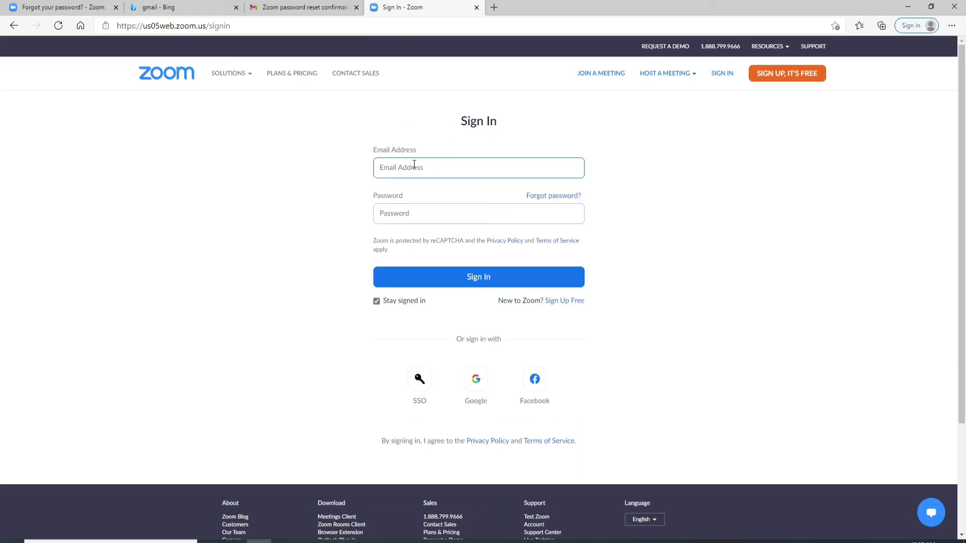
key(Tab)
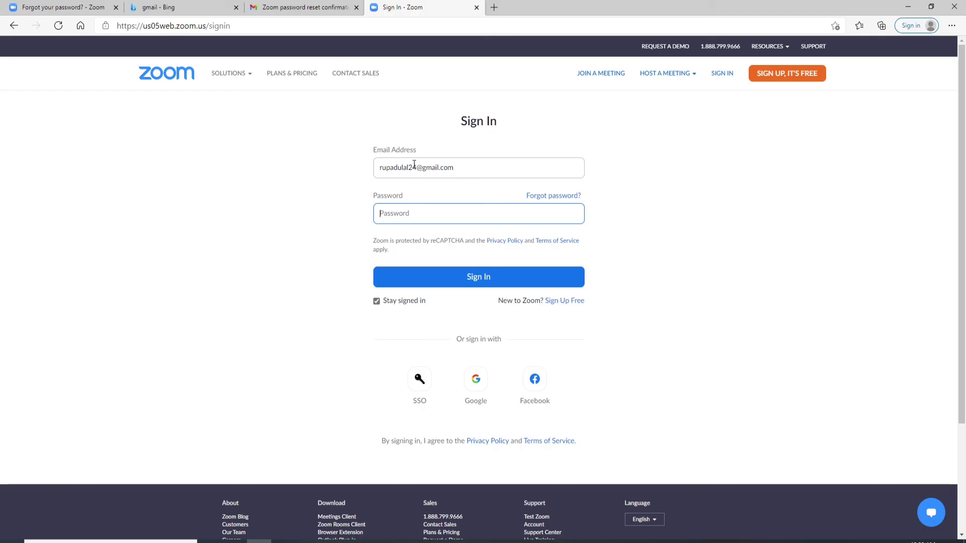
key(ctrl+v)
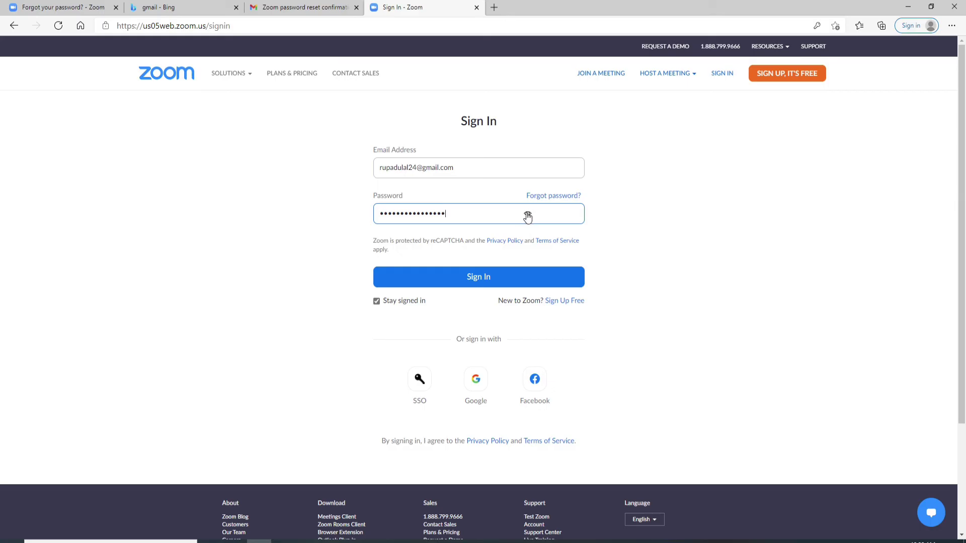
click(473, 277)
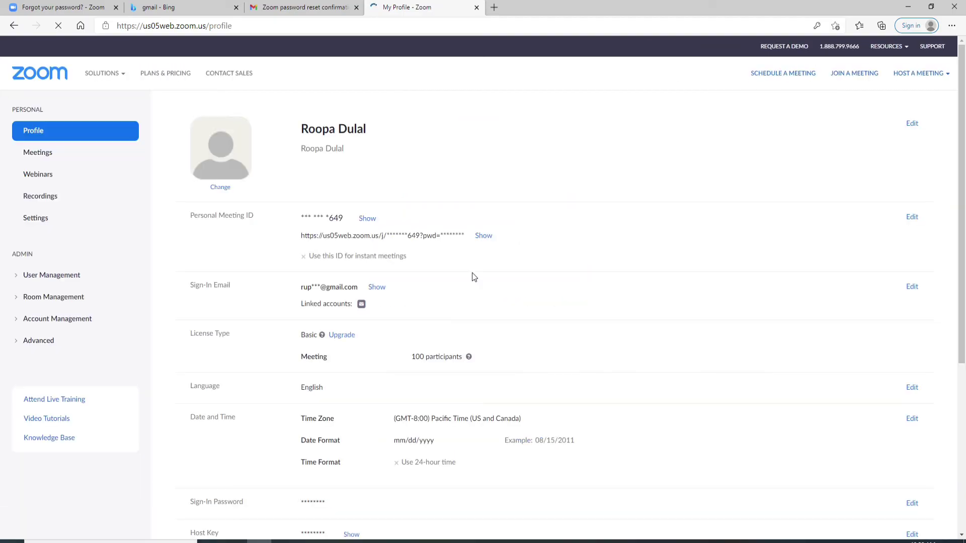
- Decline the browser's save-password prompt and minimize Edge to the desktop
click(802, 129)
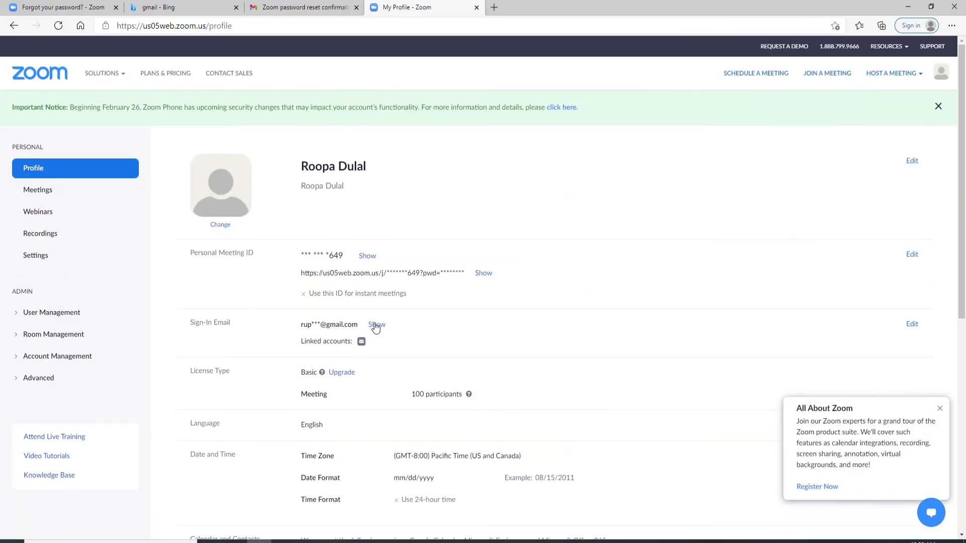
click(905, 8)
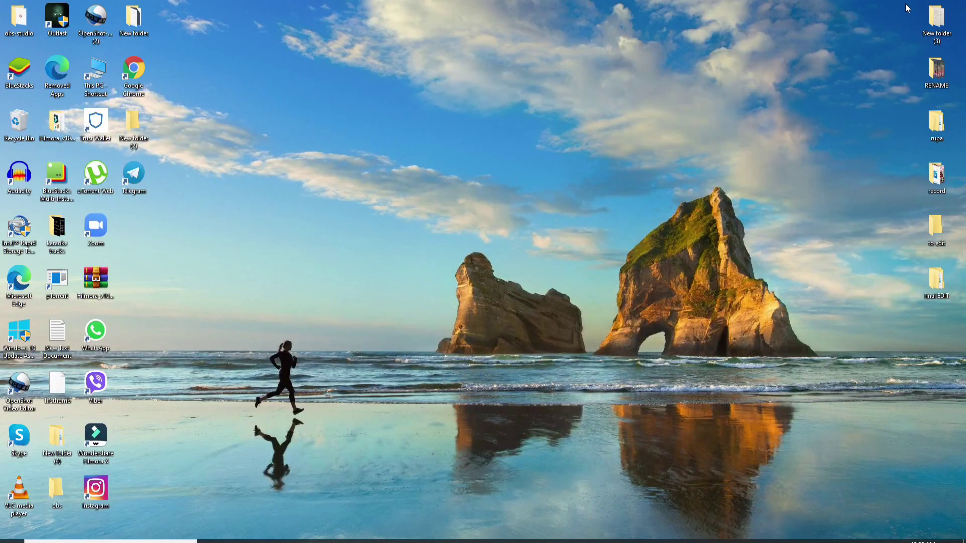